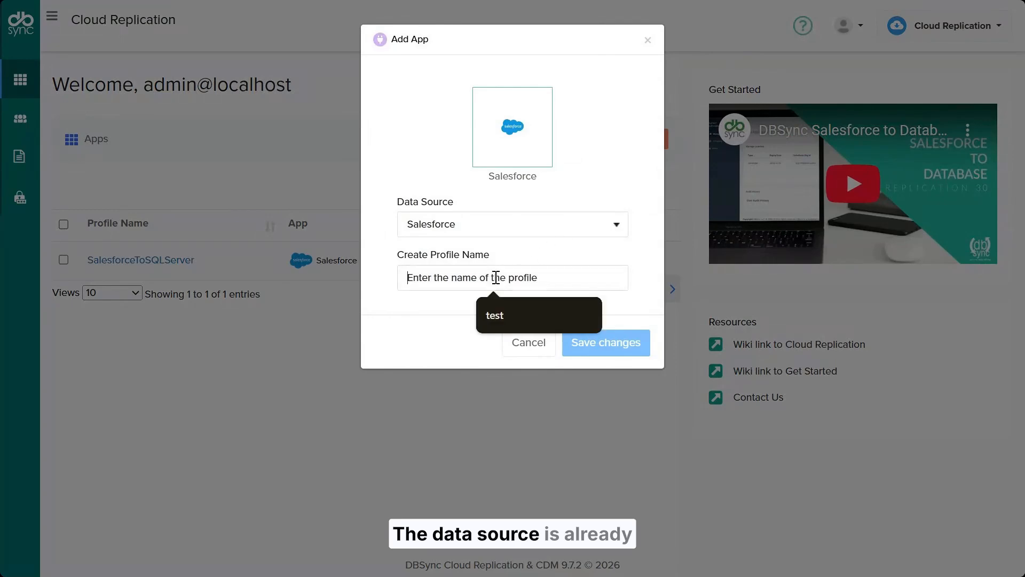
Step: Name the new Salesforce profile TestProfile and save it
text(TestProfile)
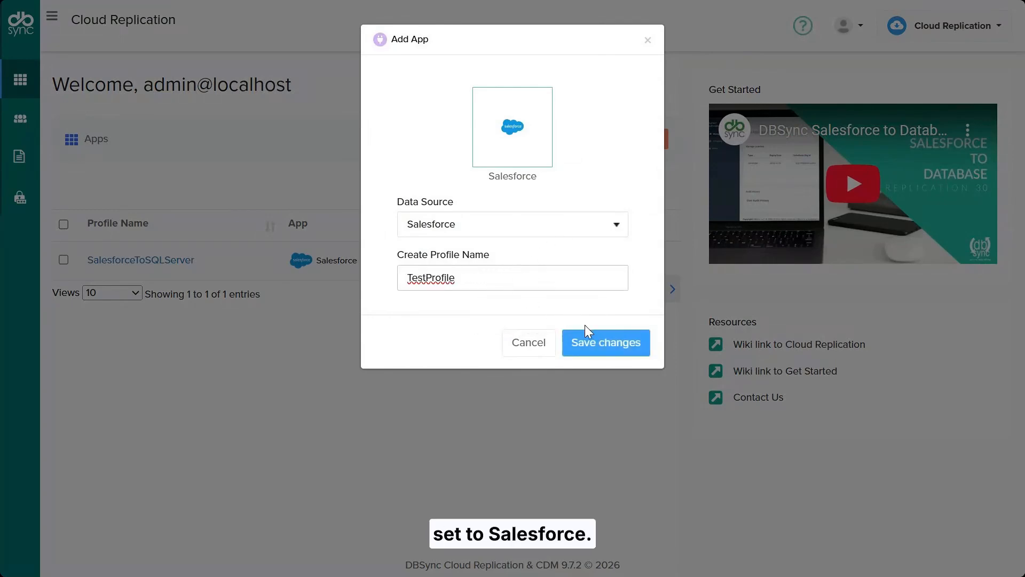
click(602, 347)
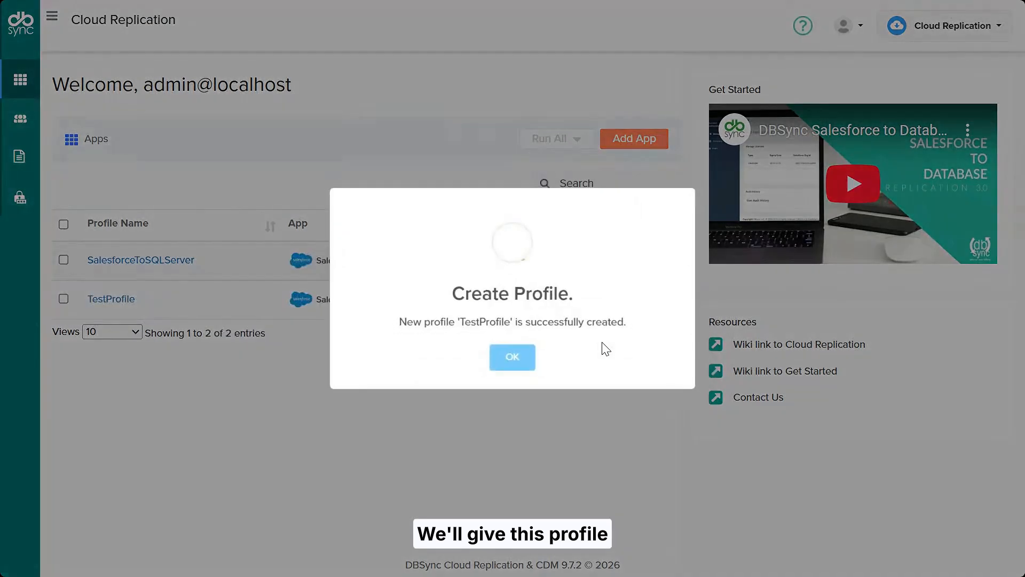
click(513, 363)
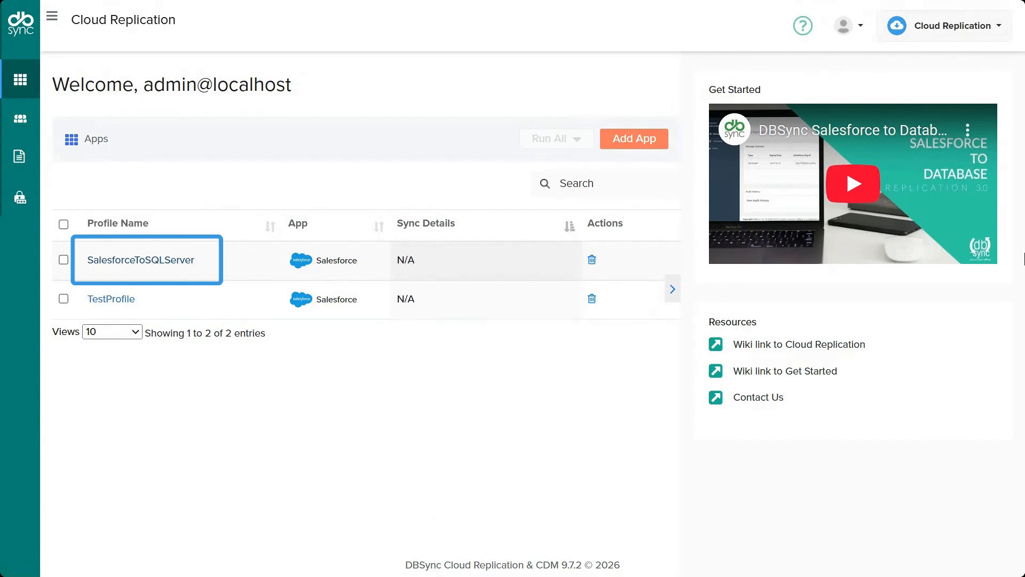
Step: Open the SalesforceToSQLServer profile, then save and test its Salesforce connection
click(140, 260)
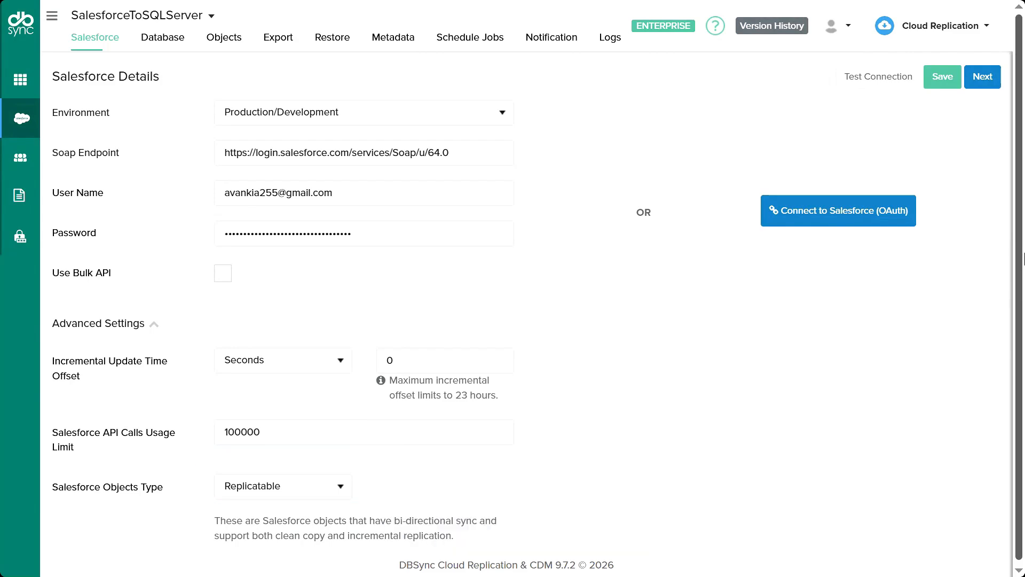
click(945, 79)
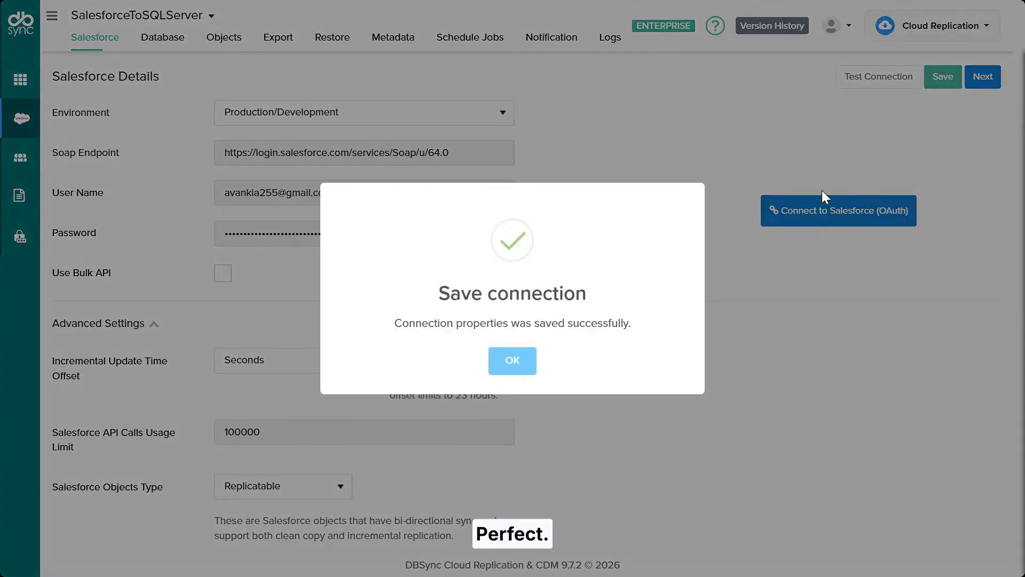
click(514, 367)
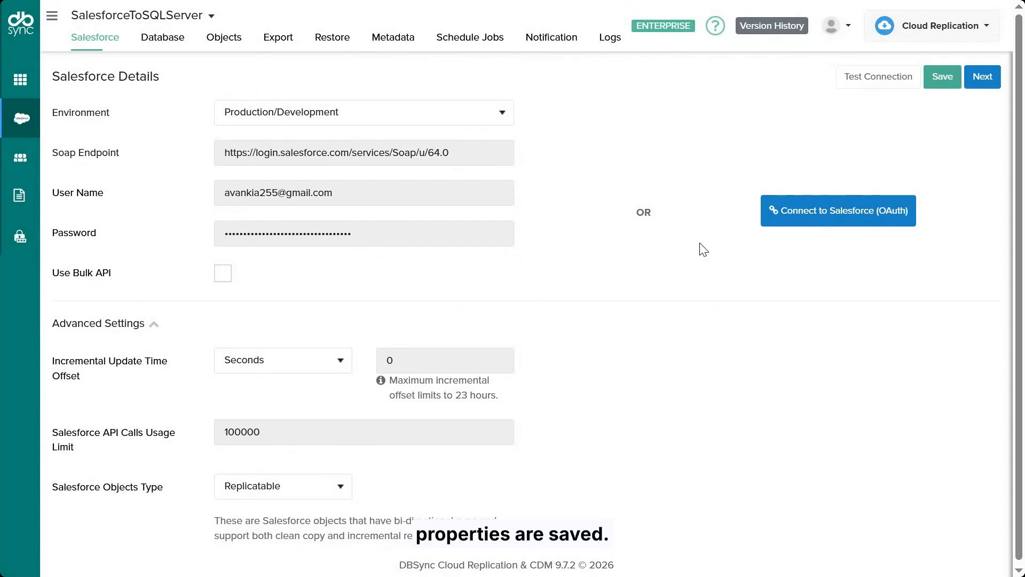
click(874, 85)
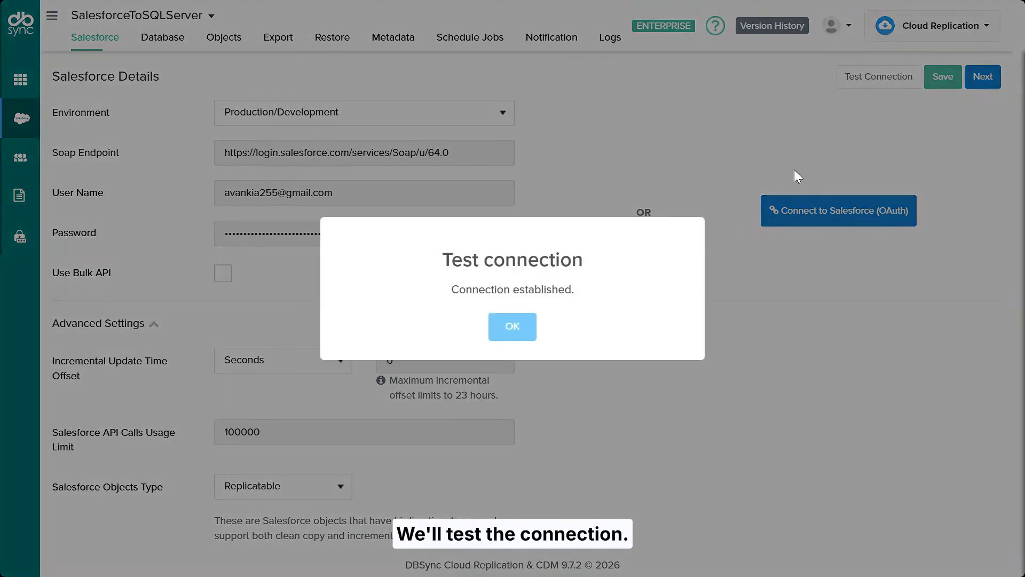
click(518, 335)
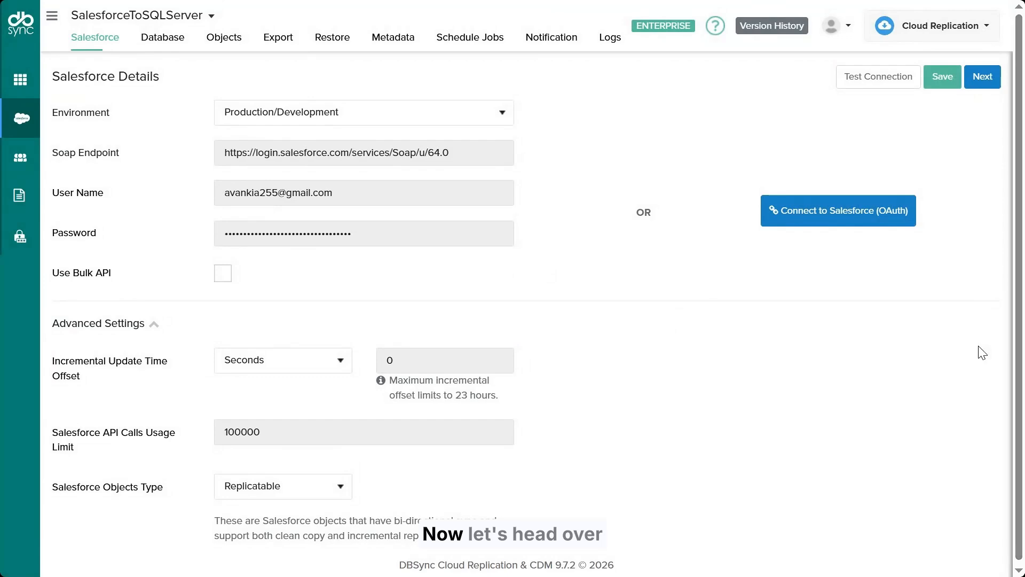
Step: Save and test the profile's SQL Server database connection
click(180, 46)
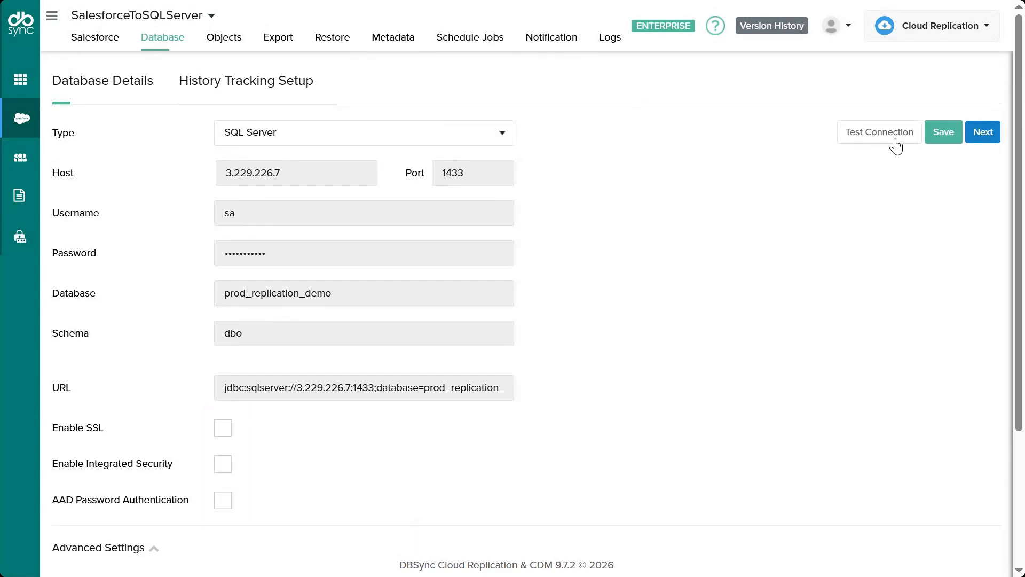
click(944, 133)
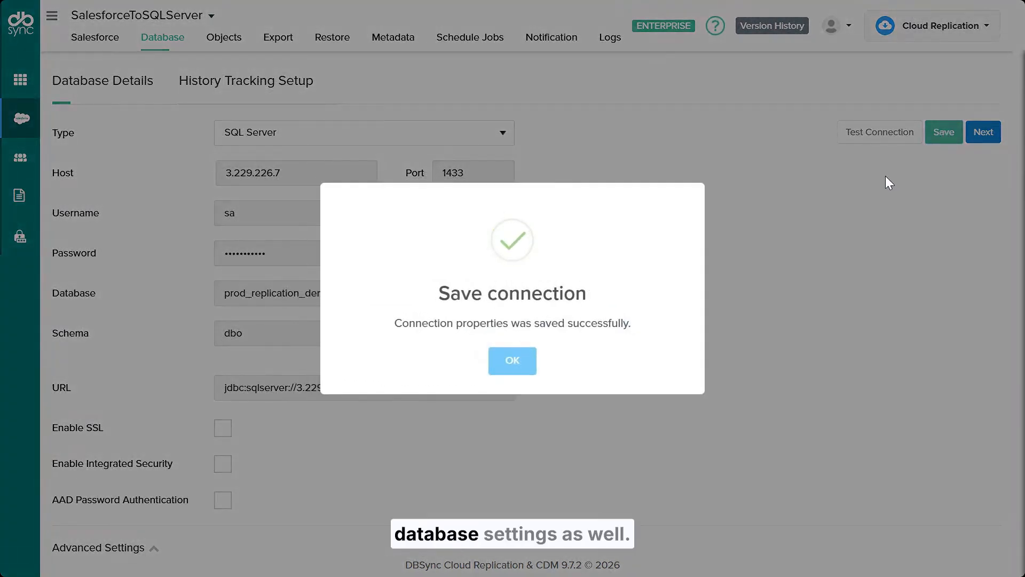
click(512, 361)
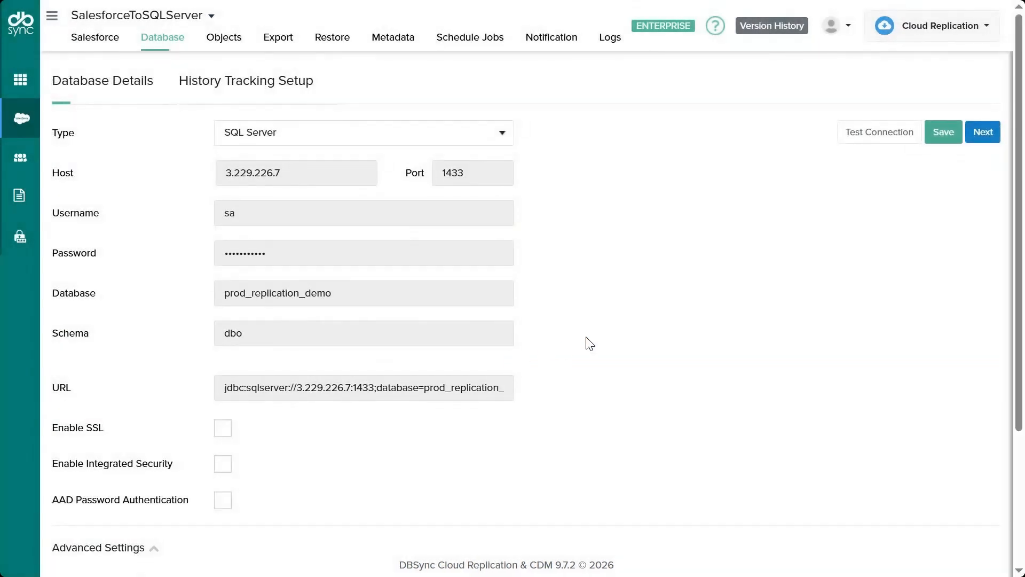
click(908, 135)
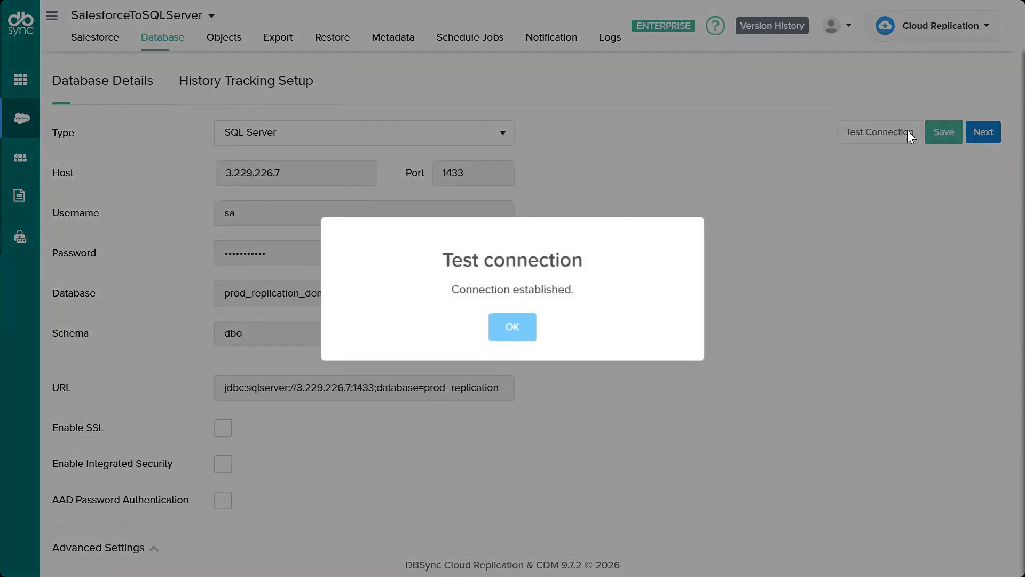
click(512, 326)
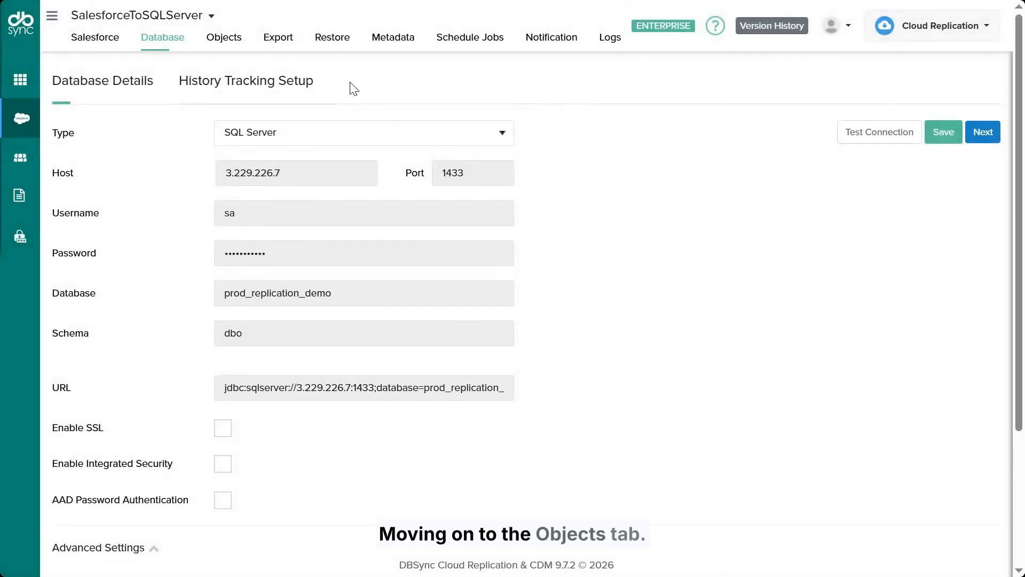
Step: For the selected Contact object, exclude the ContactSource field from replication and return Description to the available fields
click(233, 43)
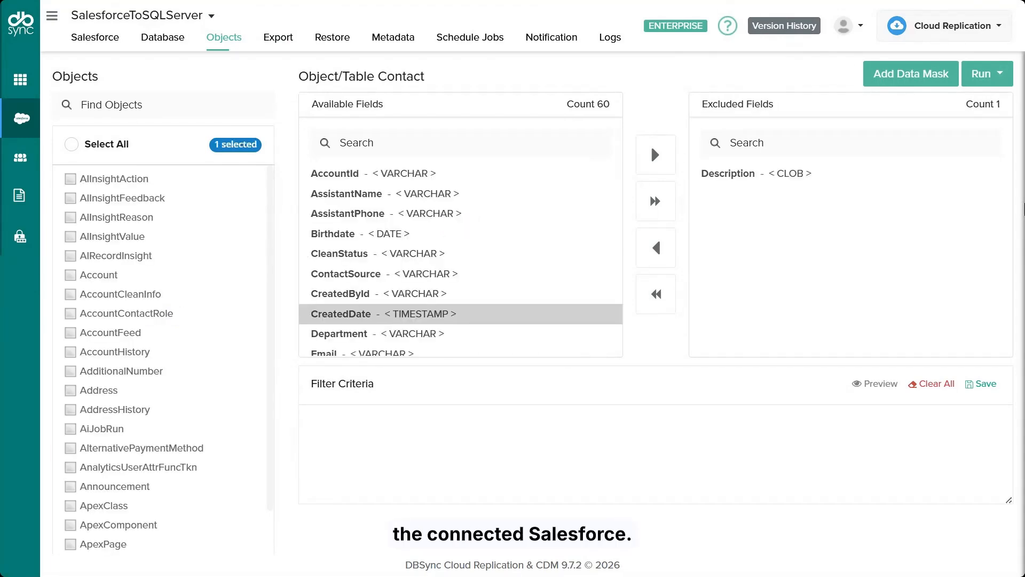
click(243, 145)
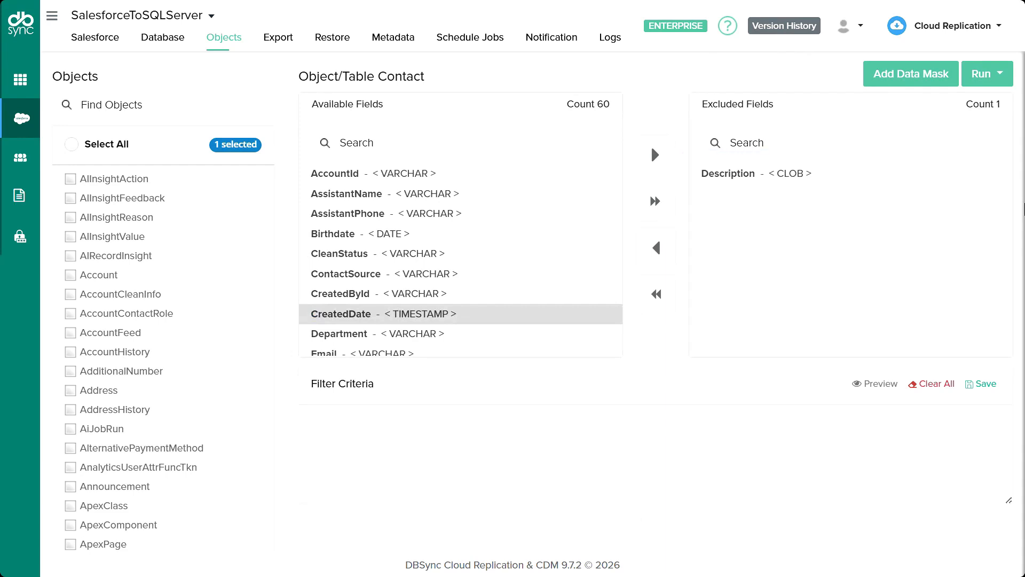
click(400, 277)
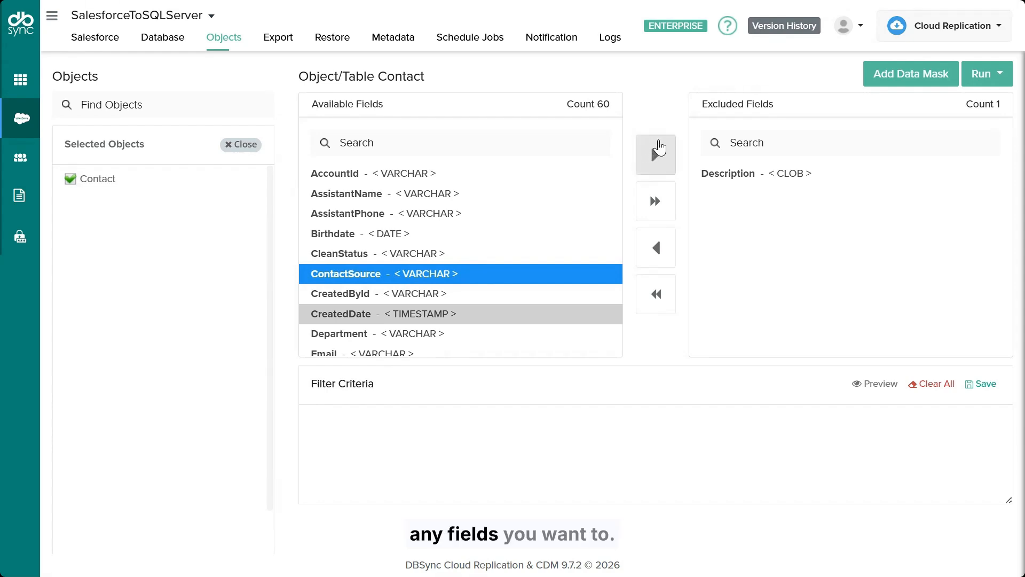
click(659, 150)
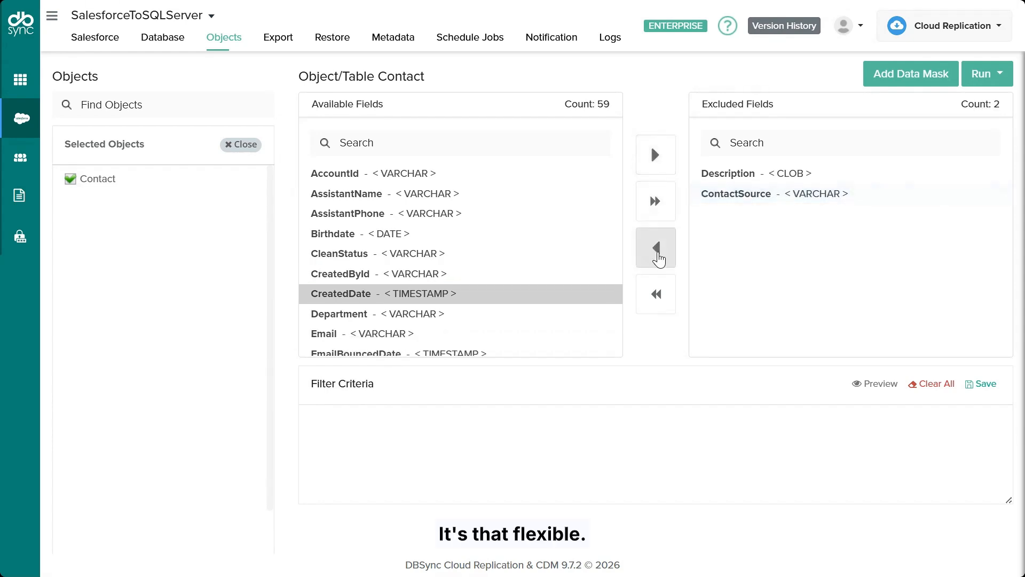
click(736, 179)
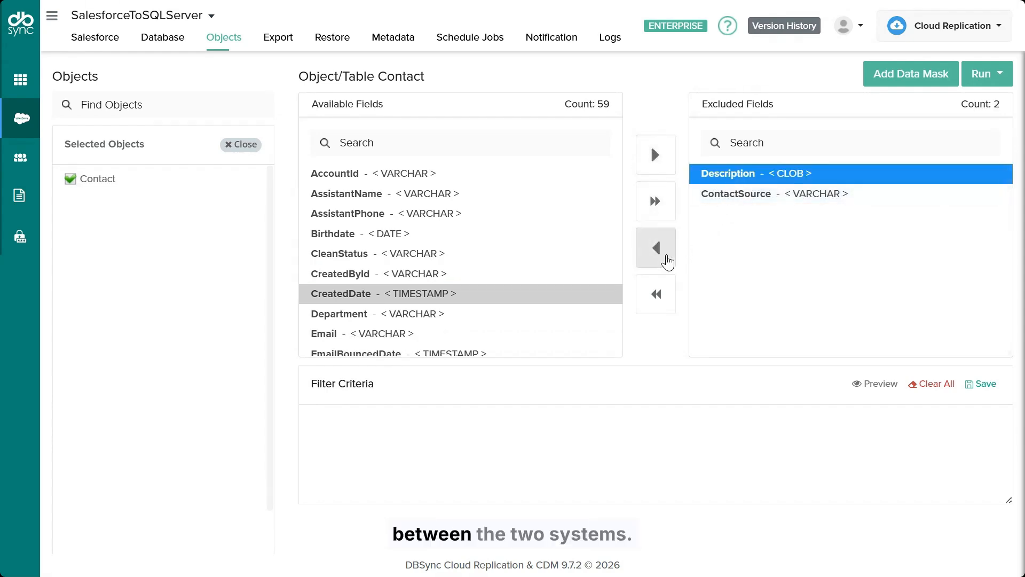
click(666, 263)
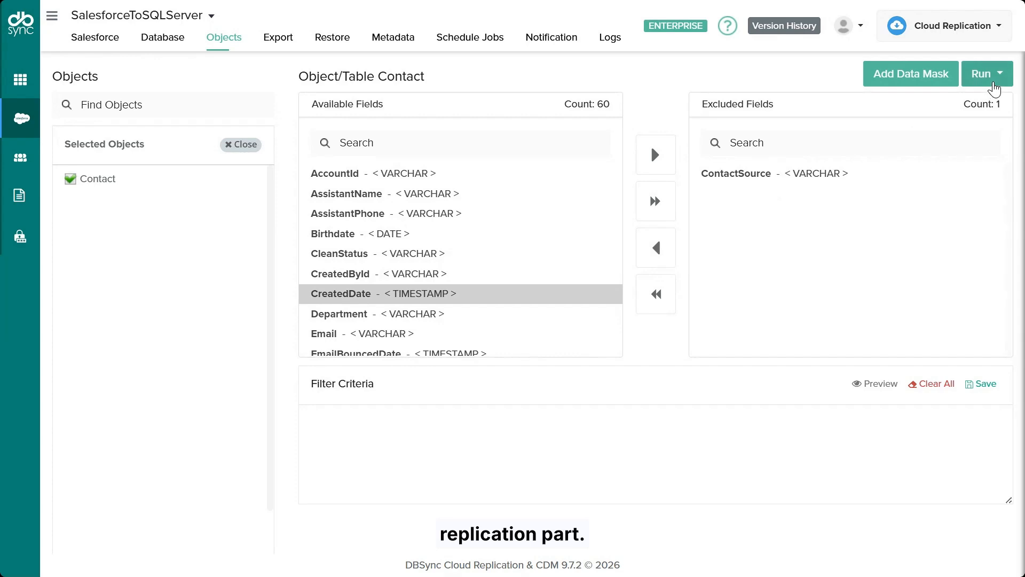
Step: Run a Clean Copy of the selected object and expand the run's log entry
click(993, 86)
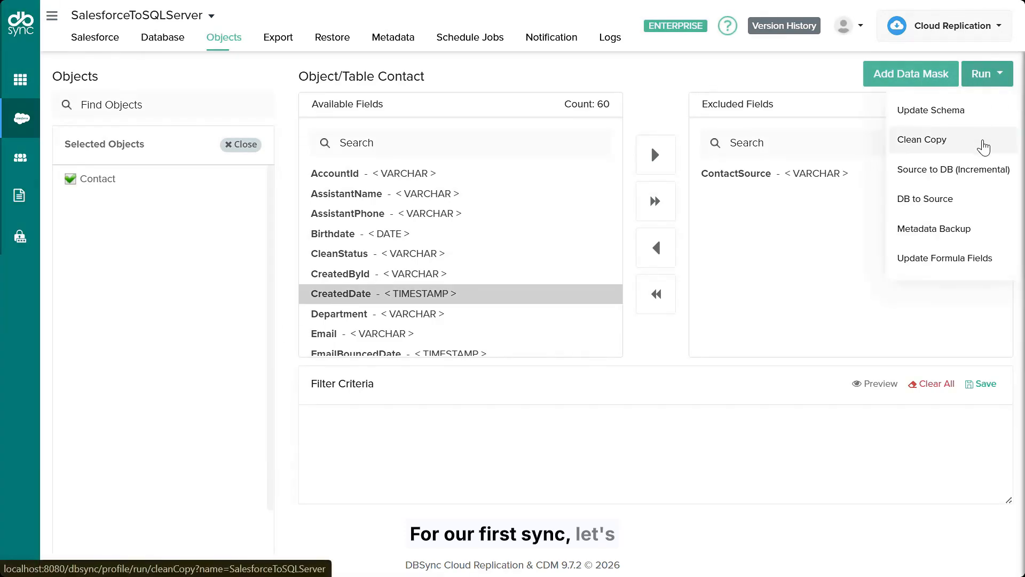
click(983, 142)
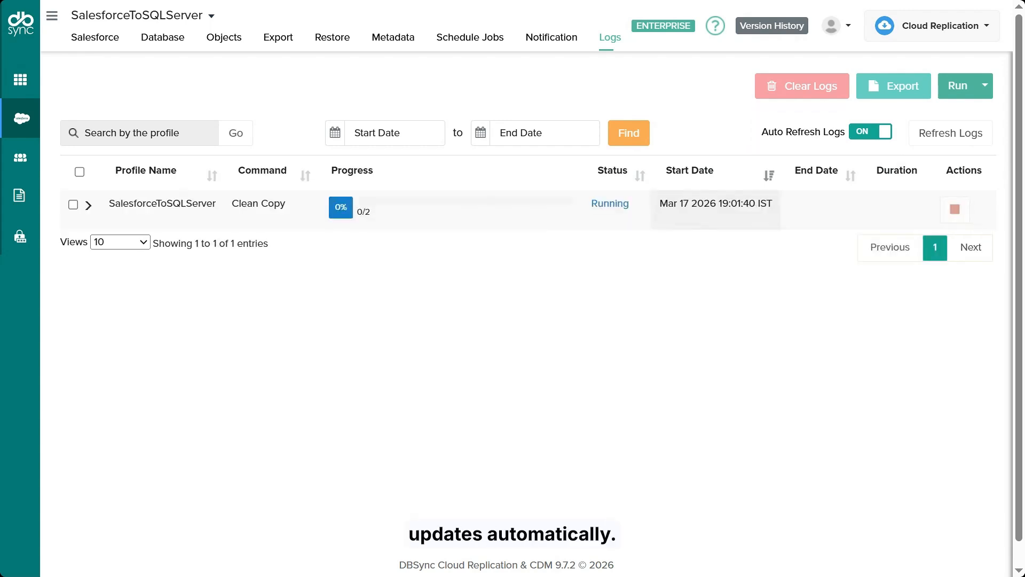
click(89, 205)
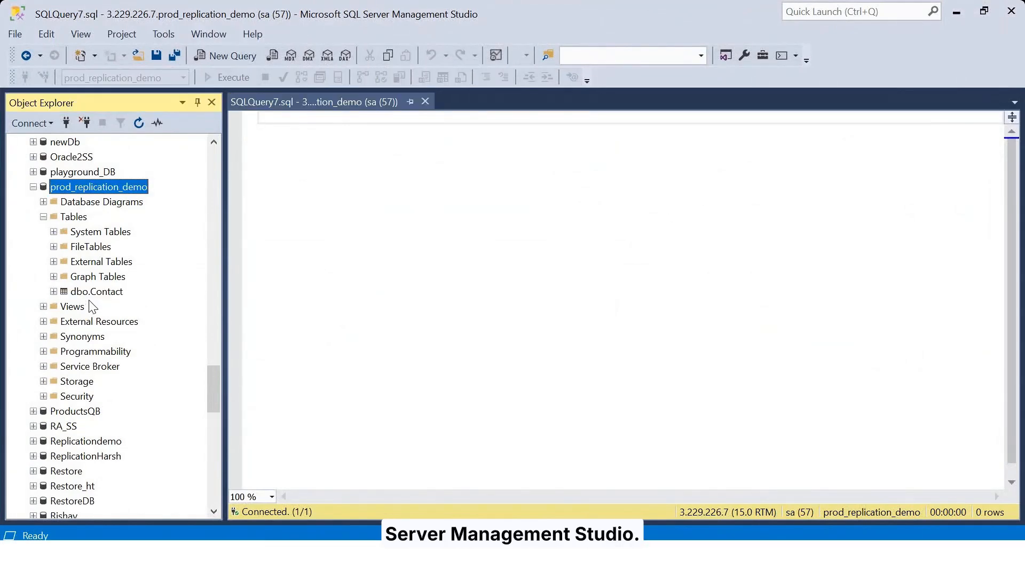
Step: In SQL Server Management Studio, query the top 1000 rows of dbo.Contact in prod_replication_demo and examine the replicated columns
click(90, 291)
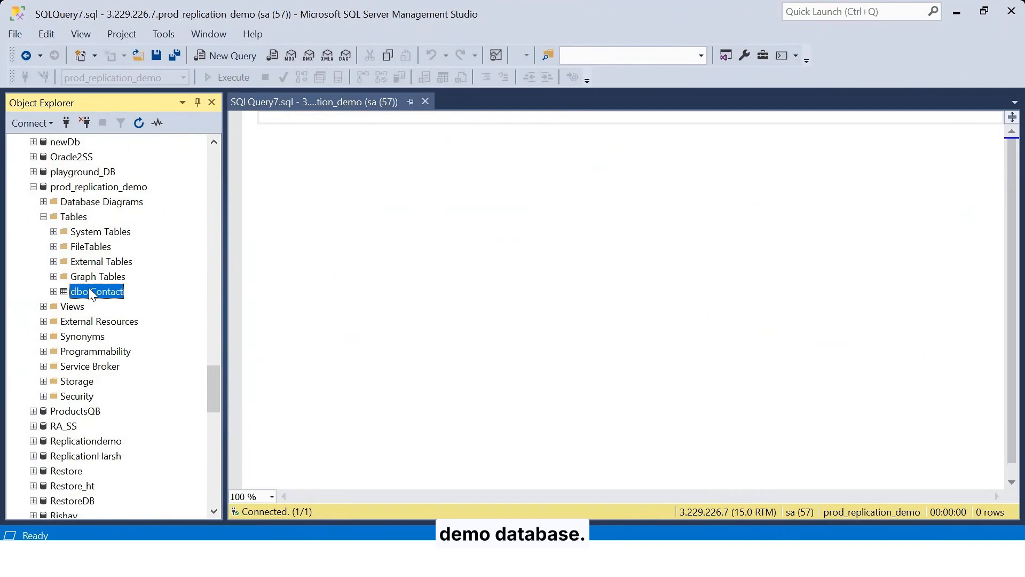
right_click(89, 291)
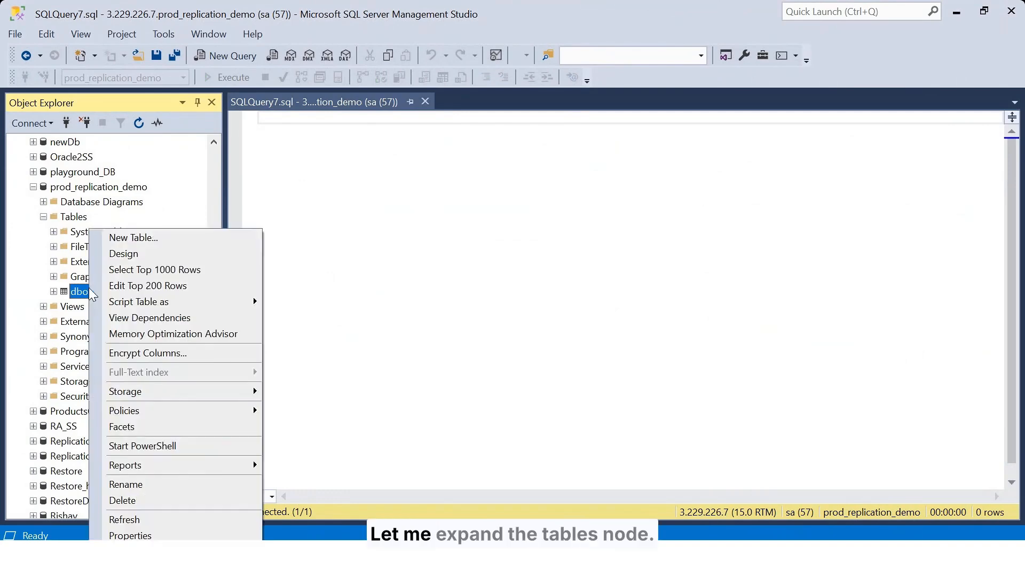
click(131, 272)
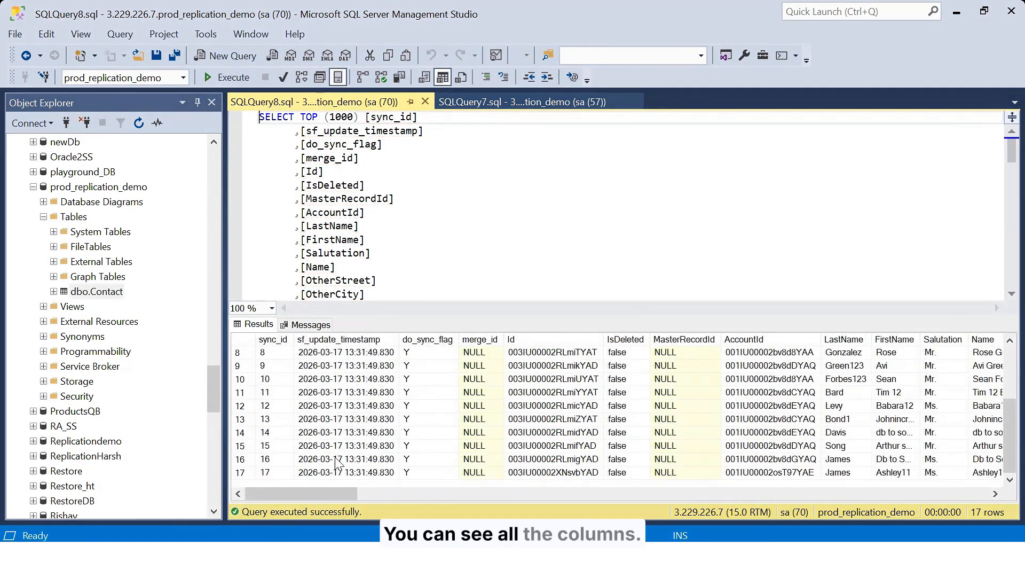
drag(325, 495, 357, 492)
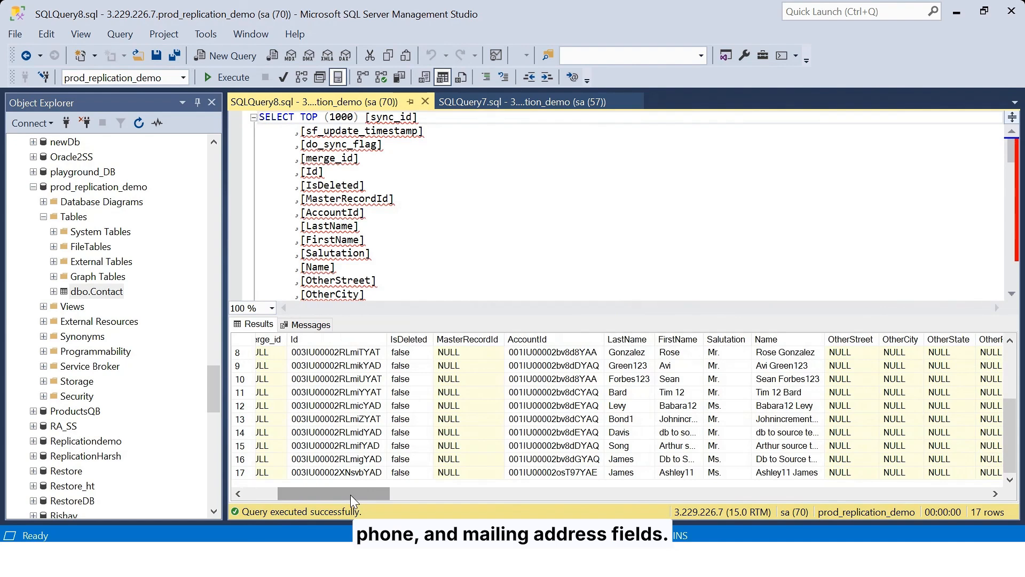
drag(351, 495, 319, 496)
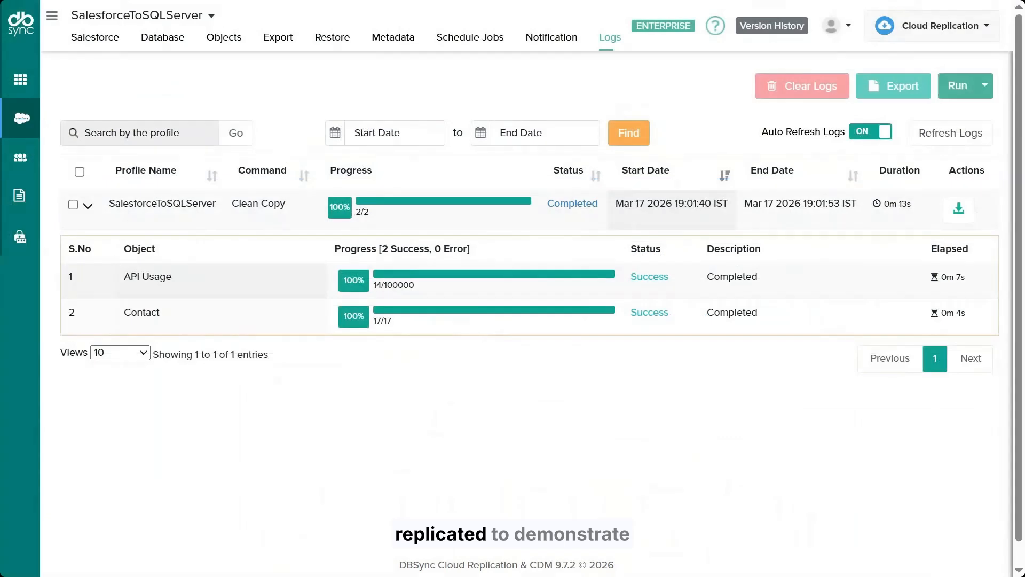
Step: In Salesforce, add "Source to db test" to the first name of the second contact in the All Contacts list and save
click(985, 85)
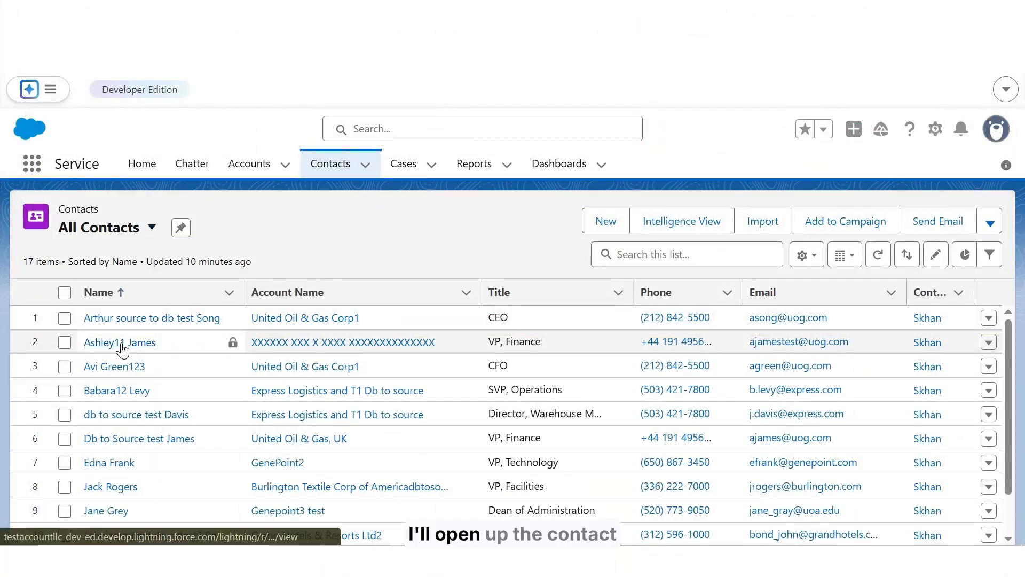
click(120, 343)
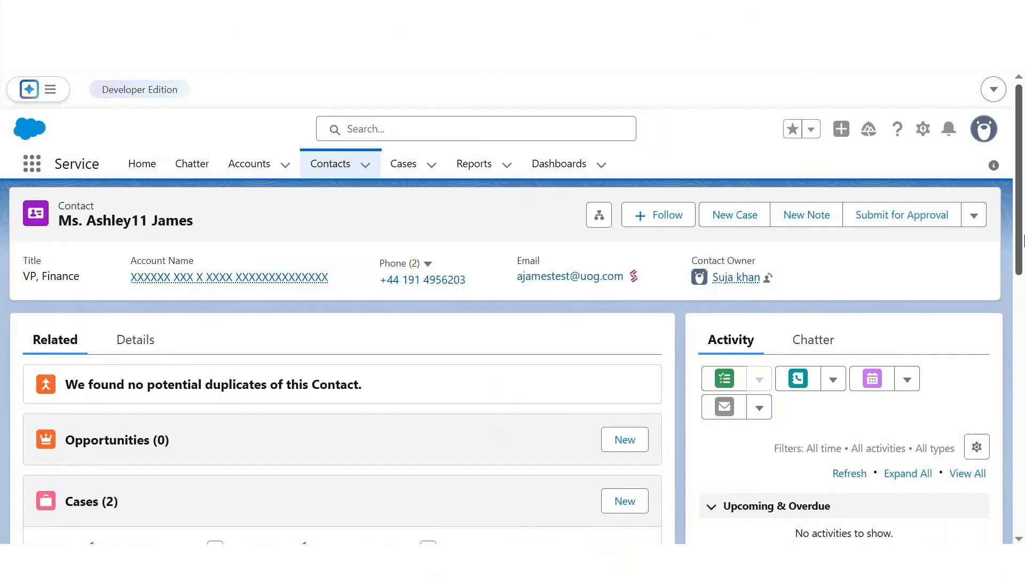
click(975, 223)
click(960, 273)
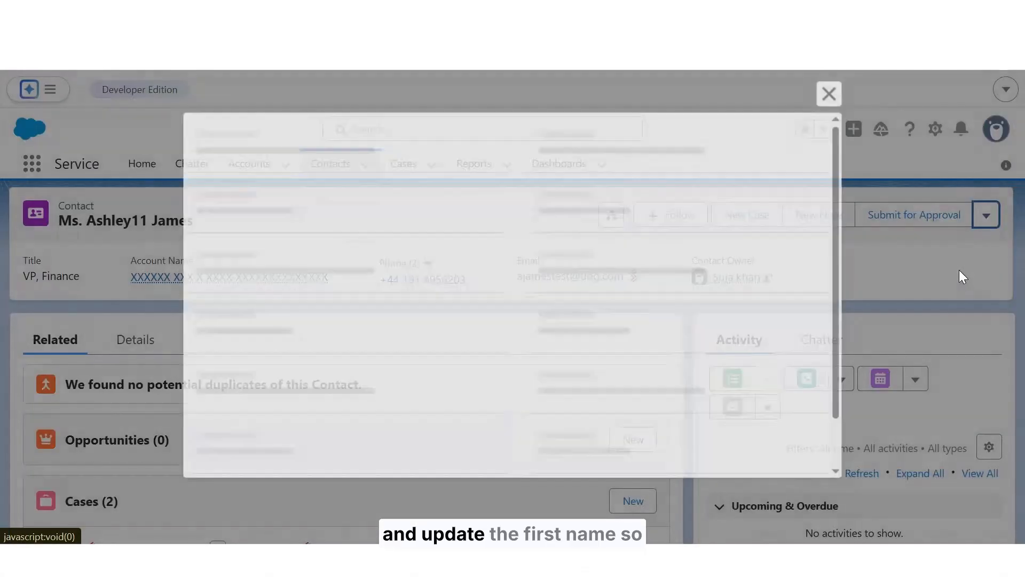
click(411, 343)
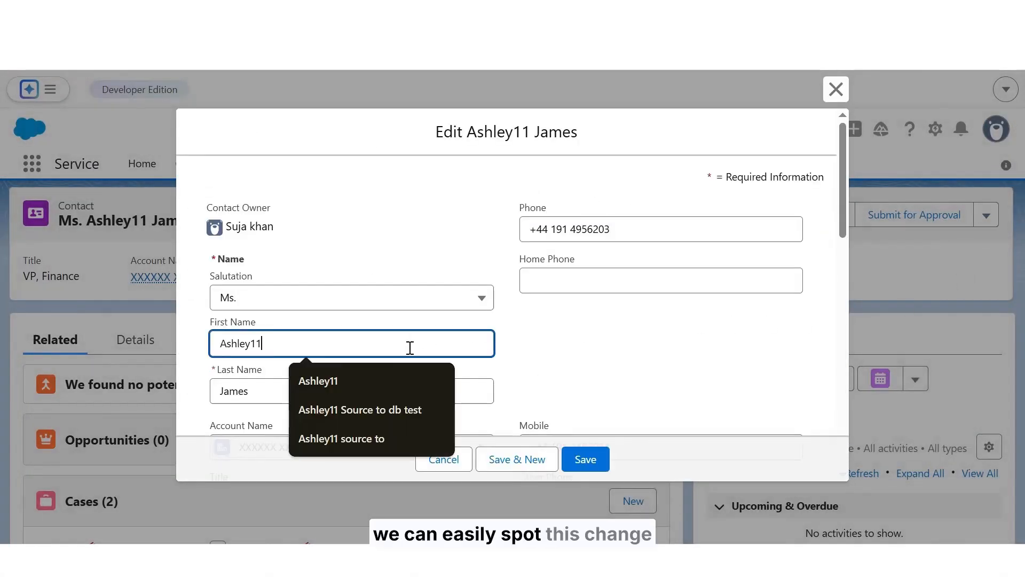
click(396, 409)
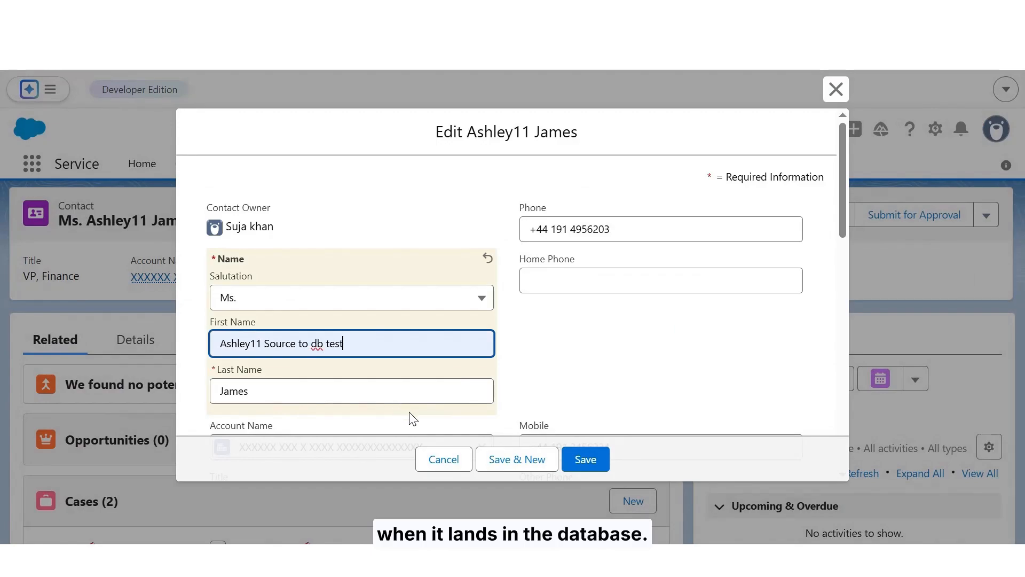
click(589, 462)
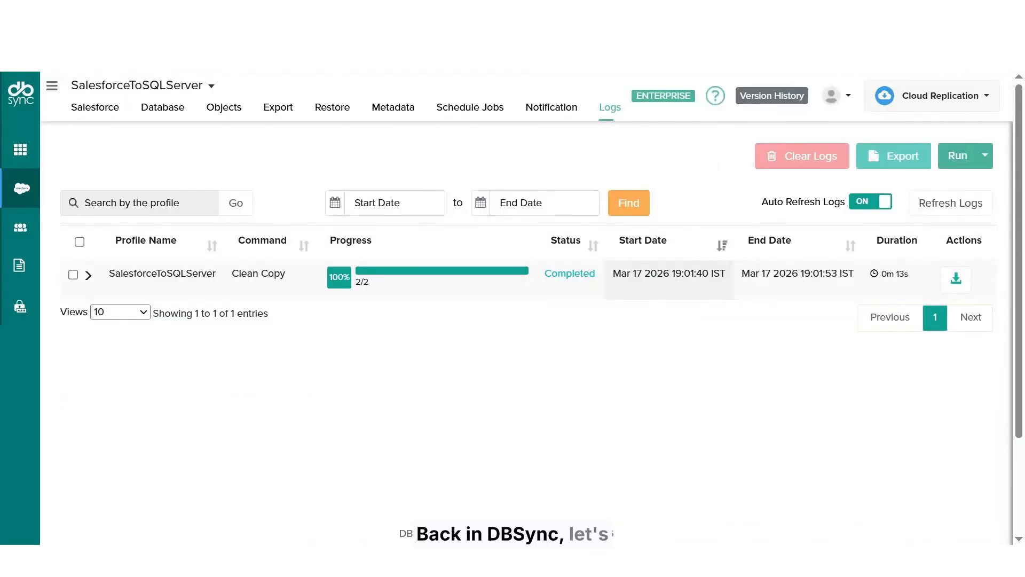
Step: In DBSync, run Source to DB (Incremental) for the SalesforceToSQLServer profile and expand the run's log entry
click(74, 274)
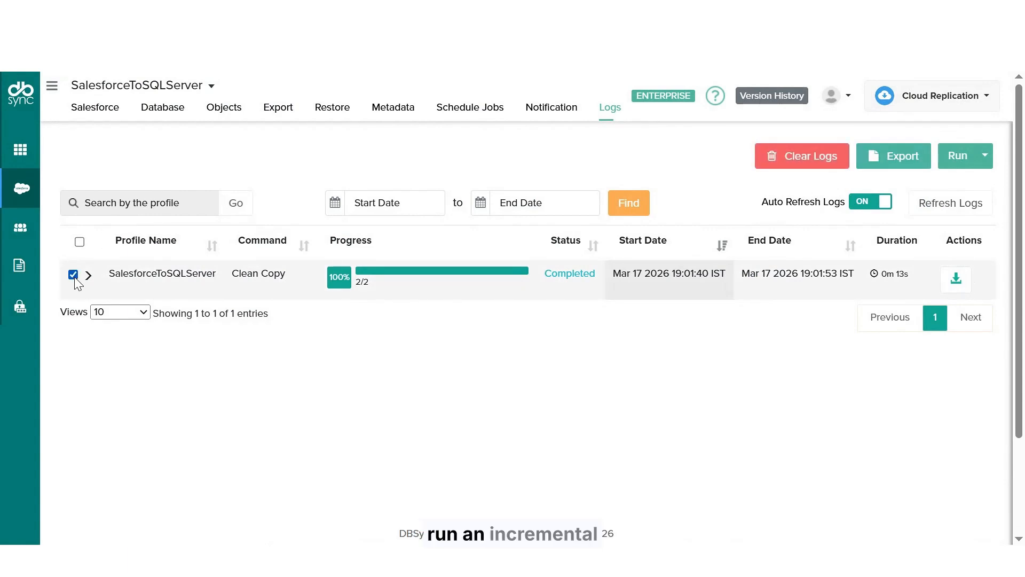
click(984, 158)
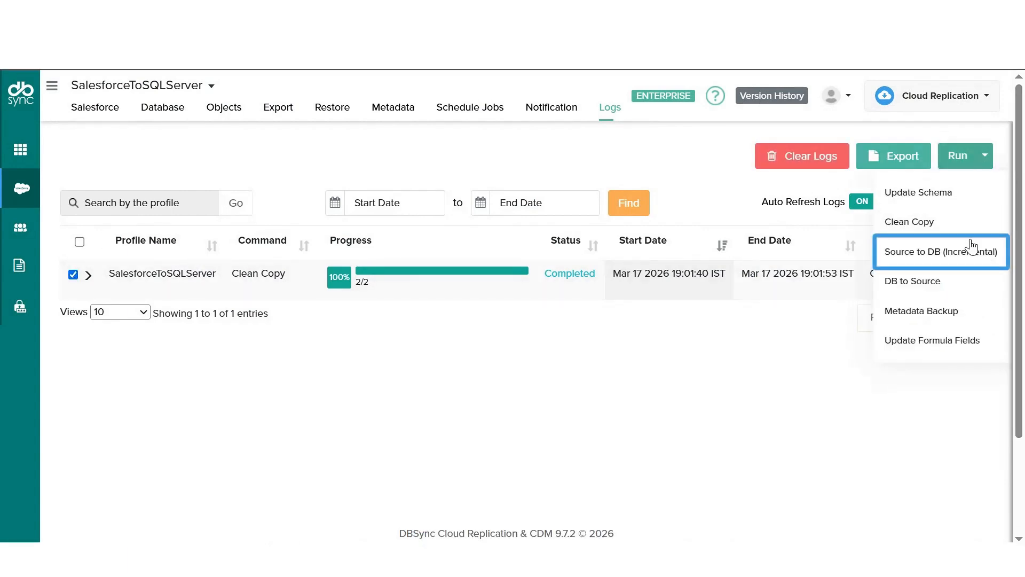
click(965, 255)
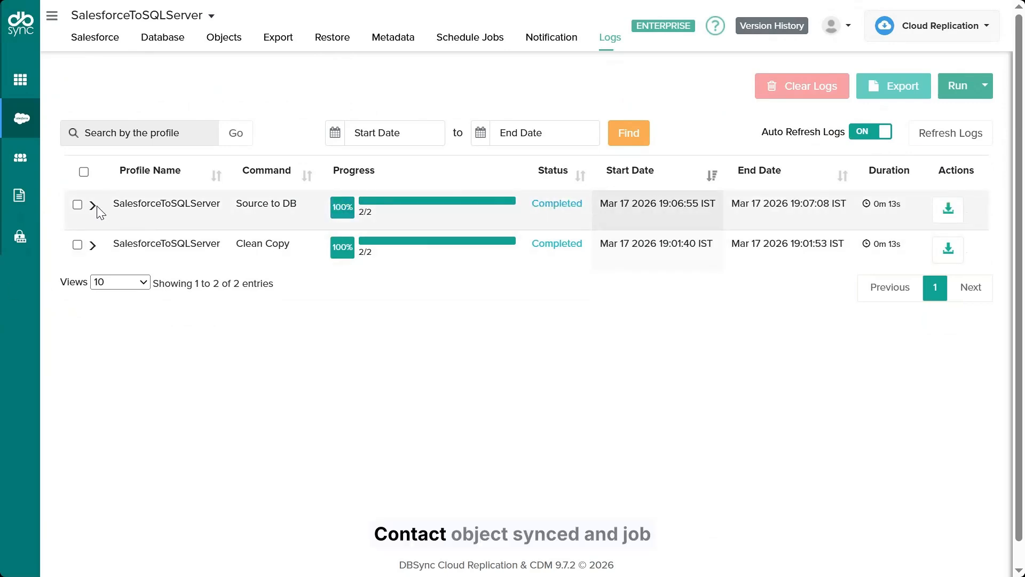
click(97, 208)
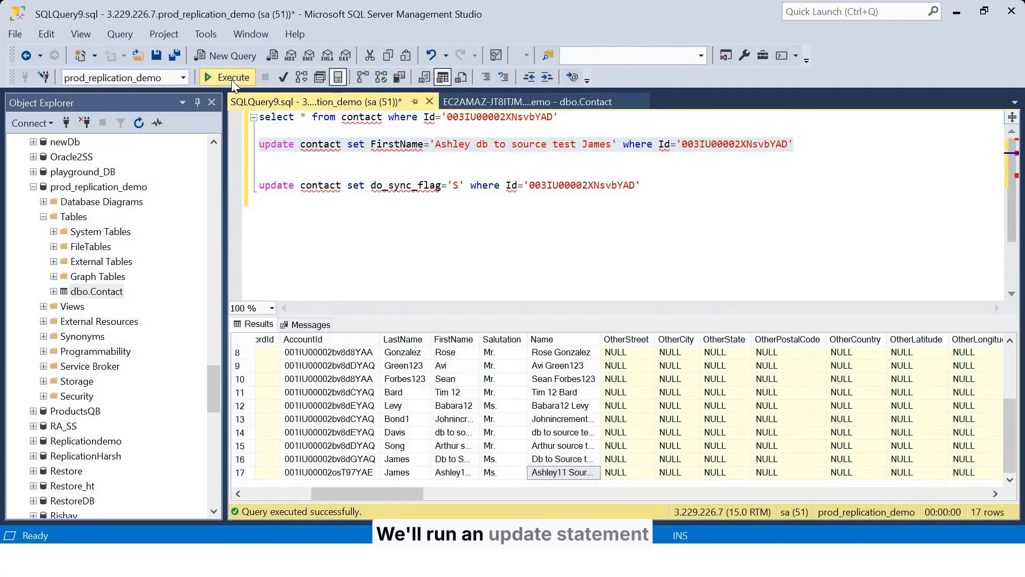
Step: In SQL Server Management Studio, update the synced contact's FirstName to include "db to source test" and set its do_sync_flag to 'S'
click(232, 79)
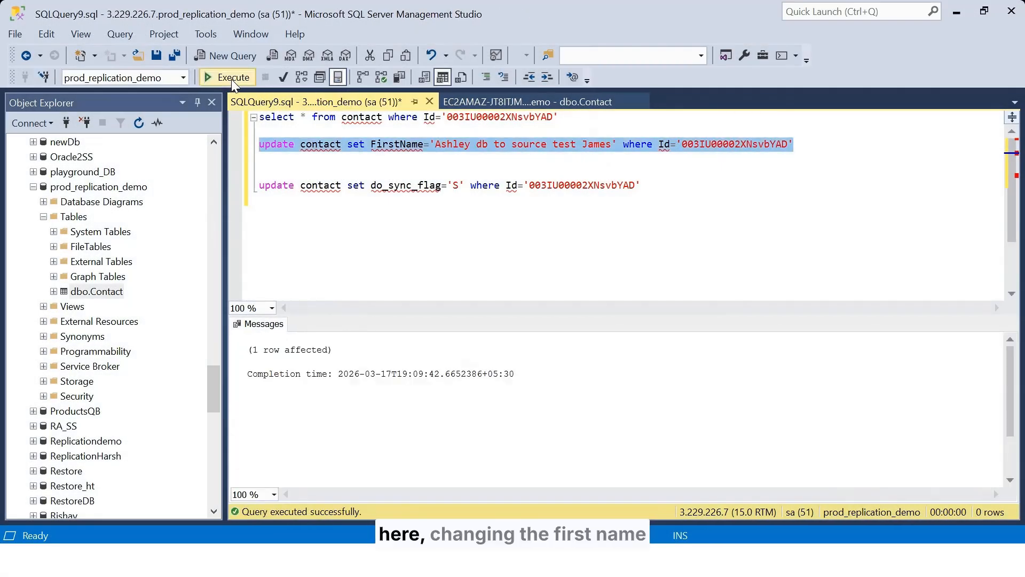
drag(683, 187, 256, 187)
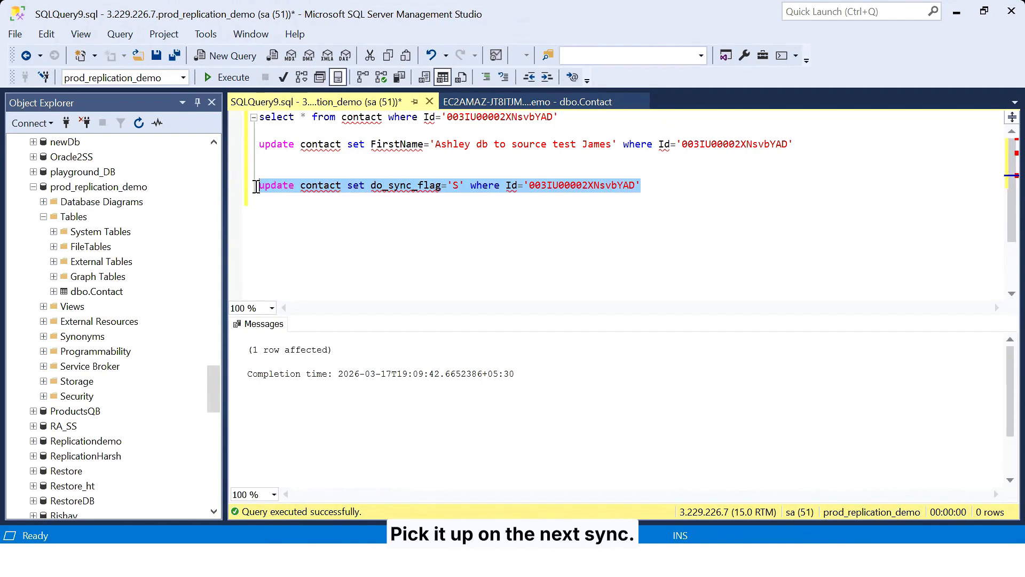
Step: Query the updated contact by its Id and check its do_sync_flag and FirstName values
drag(558, 117, 260, 117)
click(228, 78)
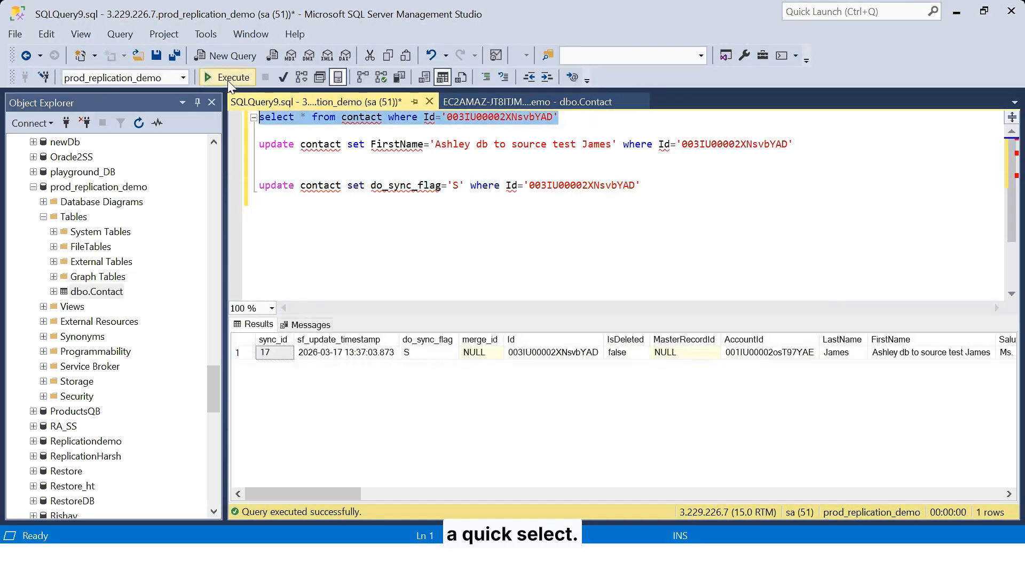
click(422, 353)
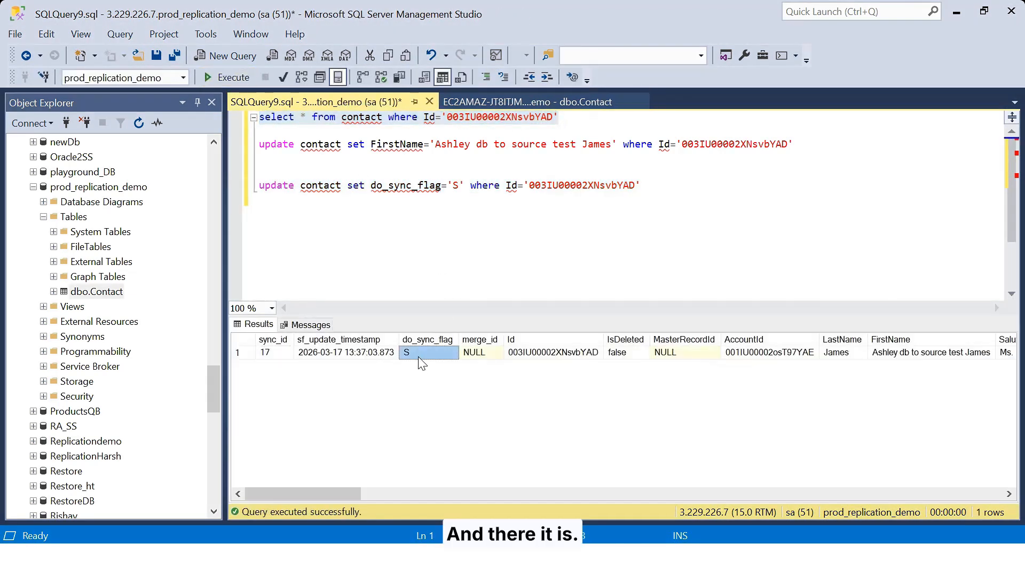
click(940, 353)
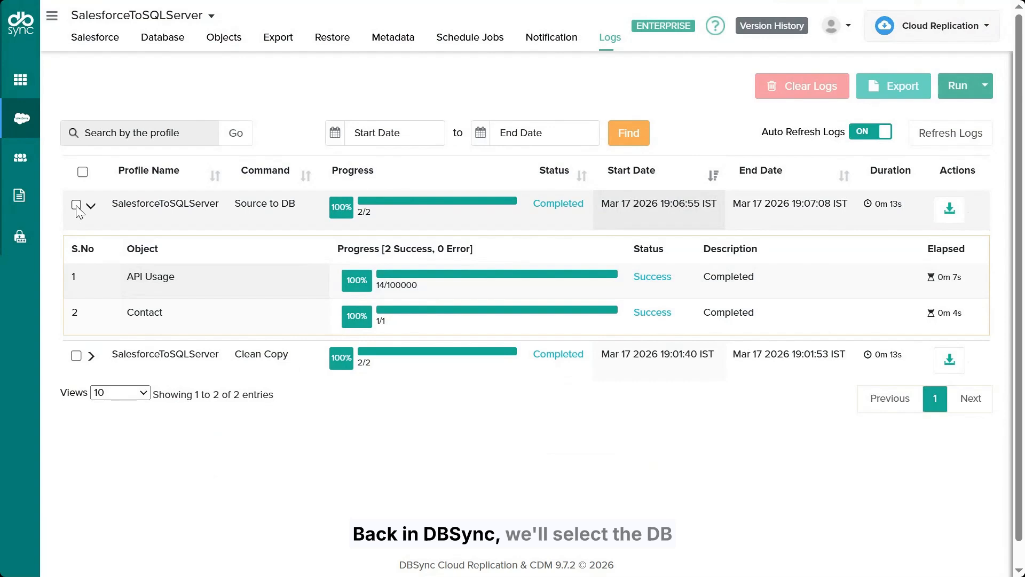
Step: In DBSync, run DB to Source for the SalesforceToSQLServer profile and expand the new run's log entry
click(76, 205)
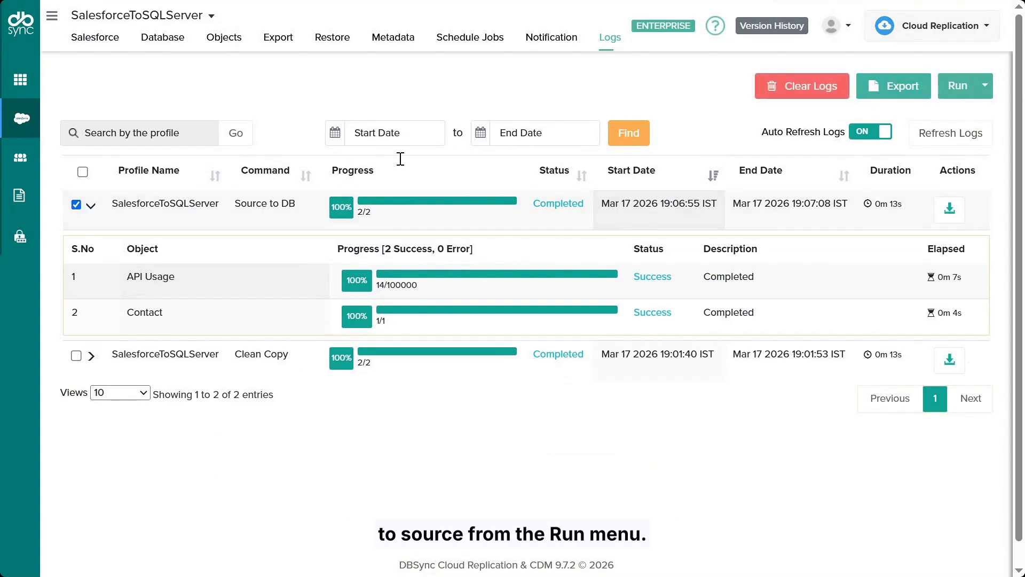
click(967, 85)
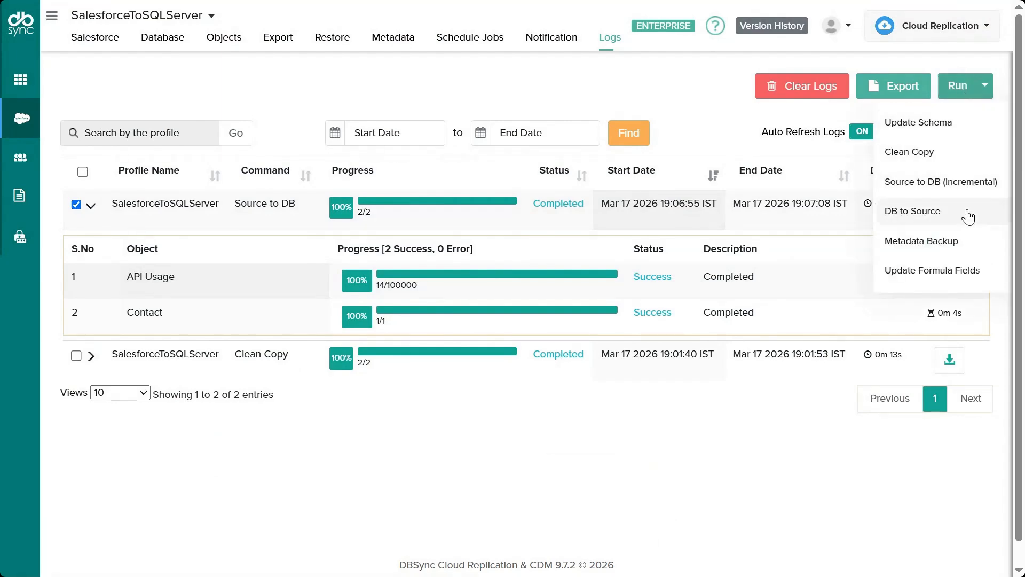
click(912, 211)
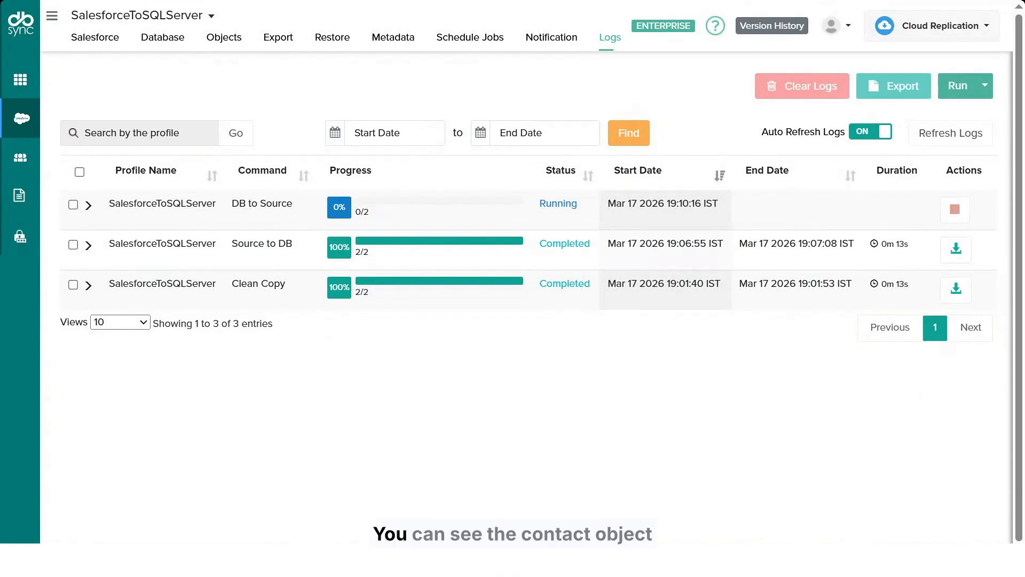
click(88, 206)
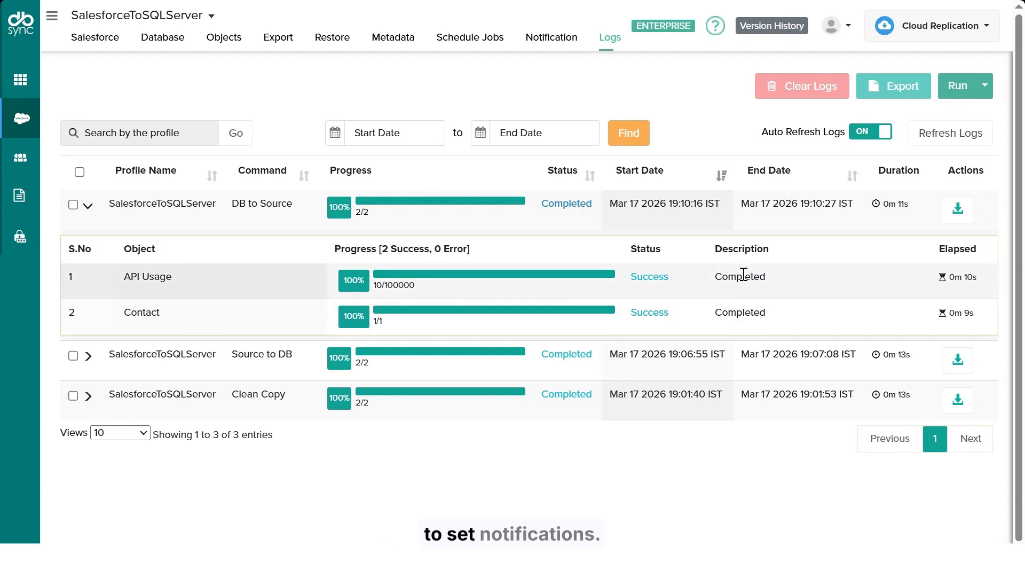
Step: Set the profile's notification channel type to Email
click(536, 44)
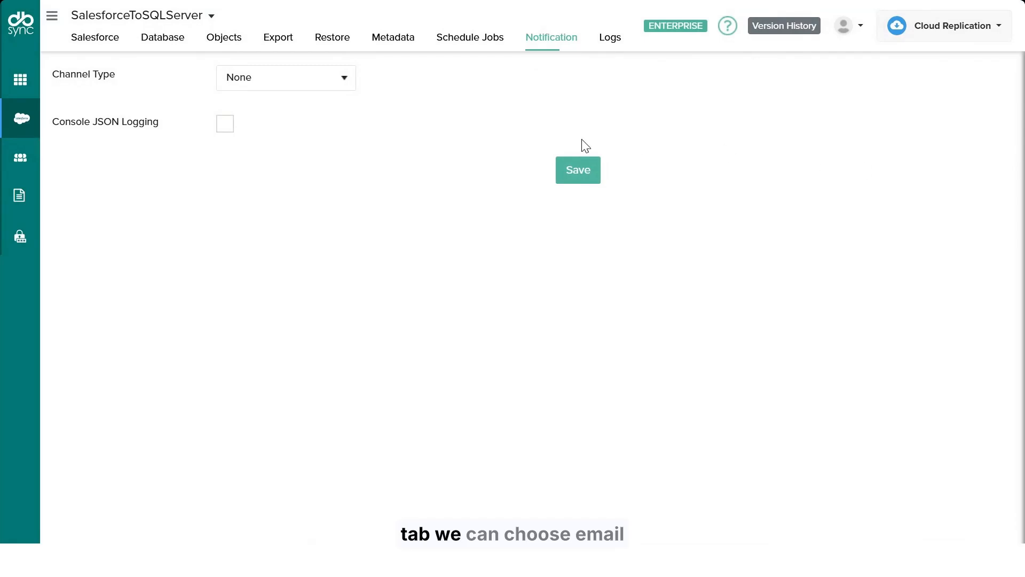
click(290, 85)
click(299, 118)
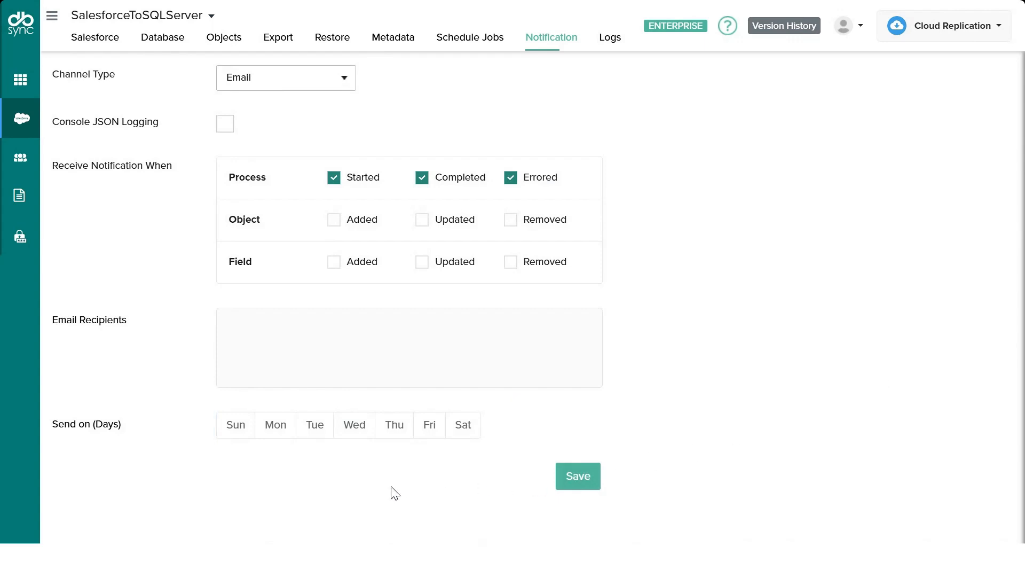
Step: Configure a scheduled job with the SOURCE->DB (Incremental) command and a Weekly repeat
click(462, 40)
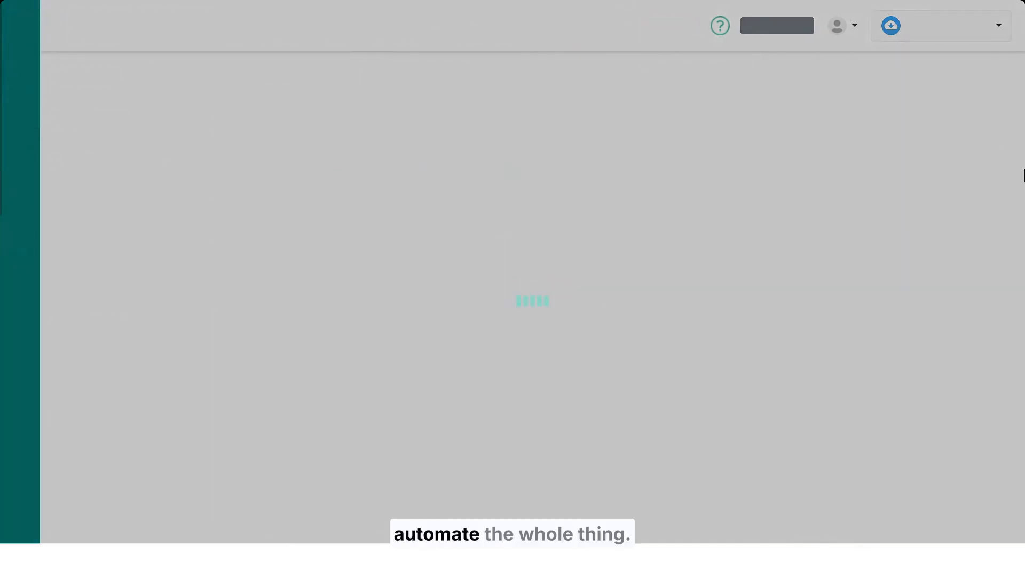
click(177, 102)
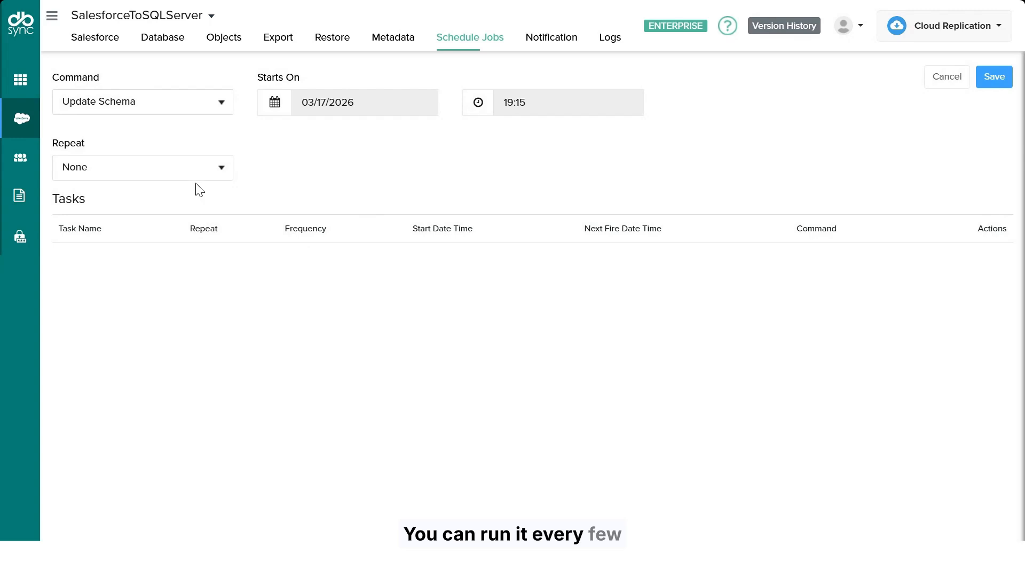
click(181, 173)
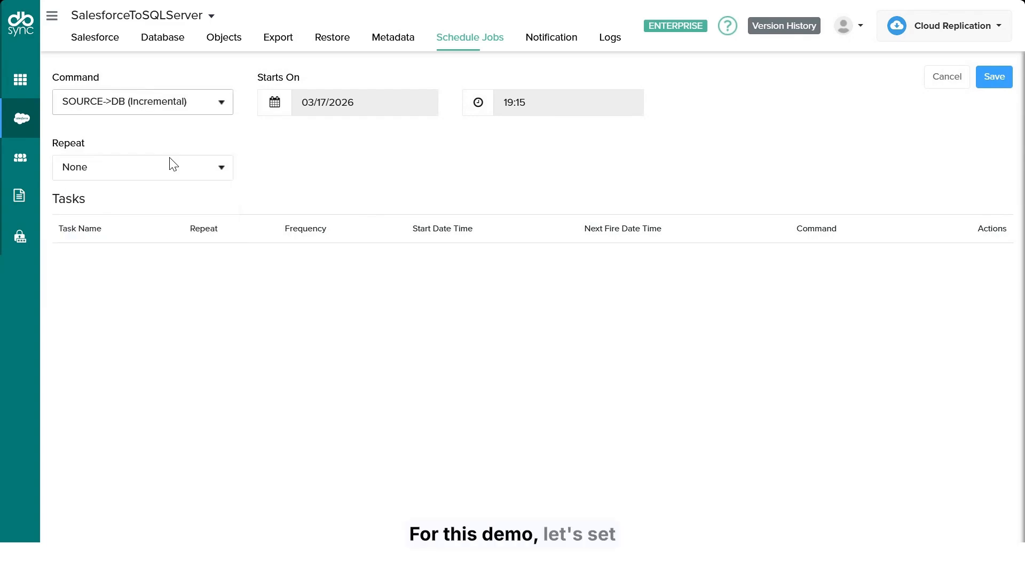
click(162, 178)
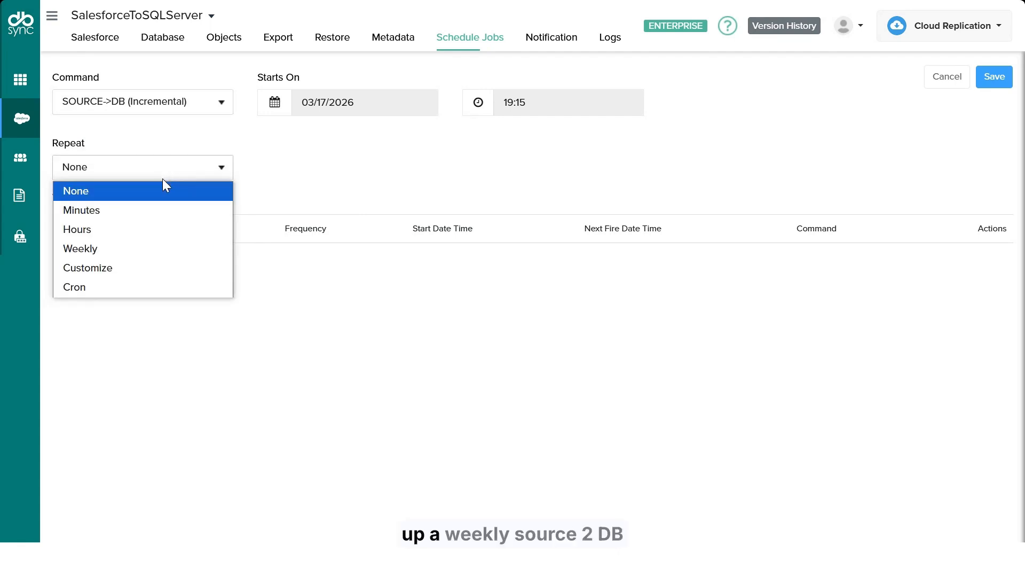
click(151, 246)
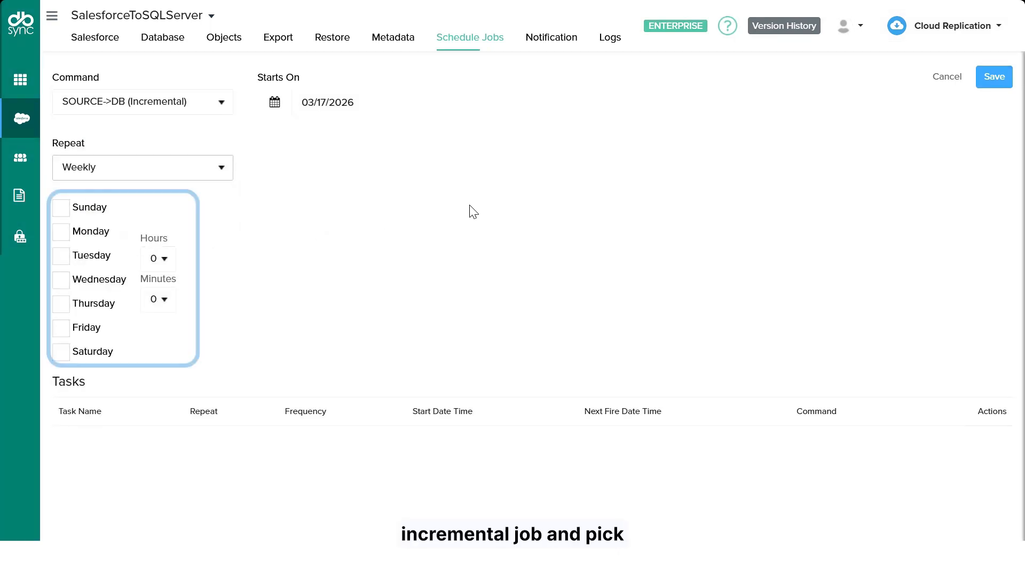